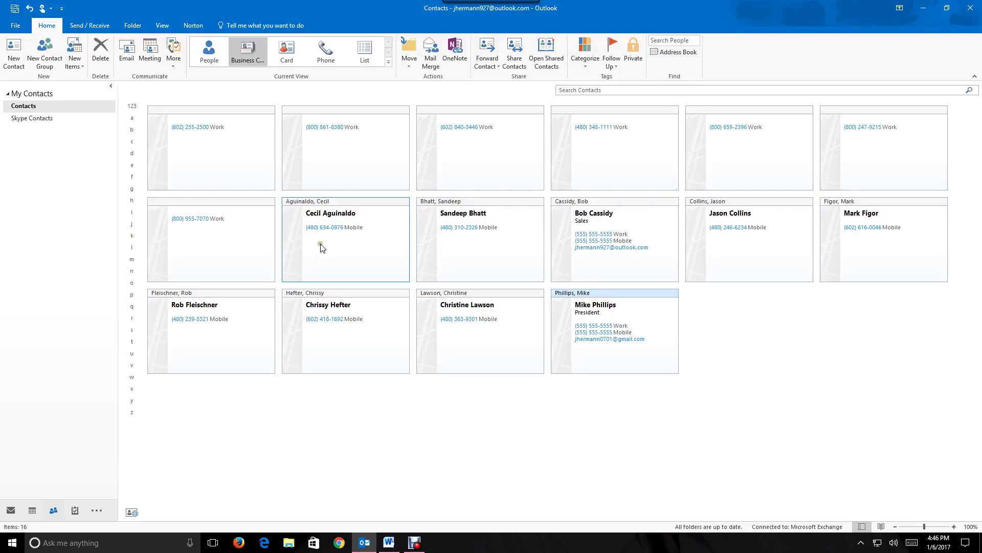
Step: Create a new contact with company Classic Cars, job title Buyer and an email address
{"action": "left_click", "coordinate": [155, 221]}
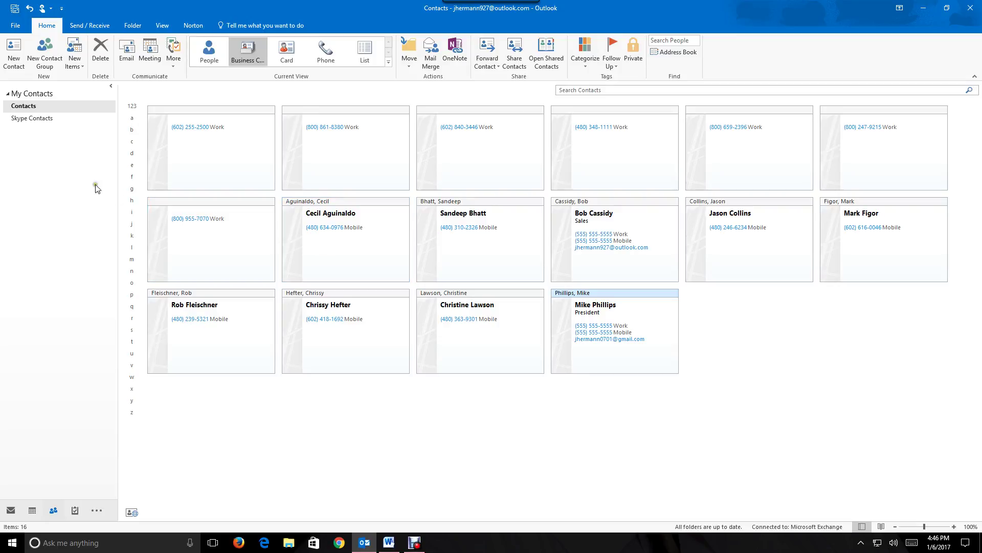
{"action": "left_click", "coordinate": [16, 51]}
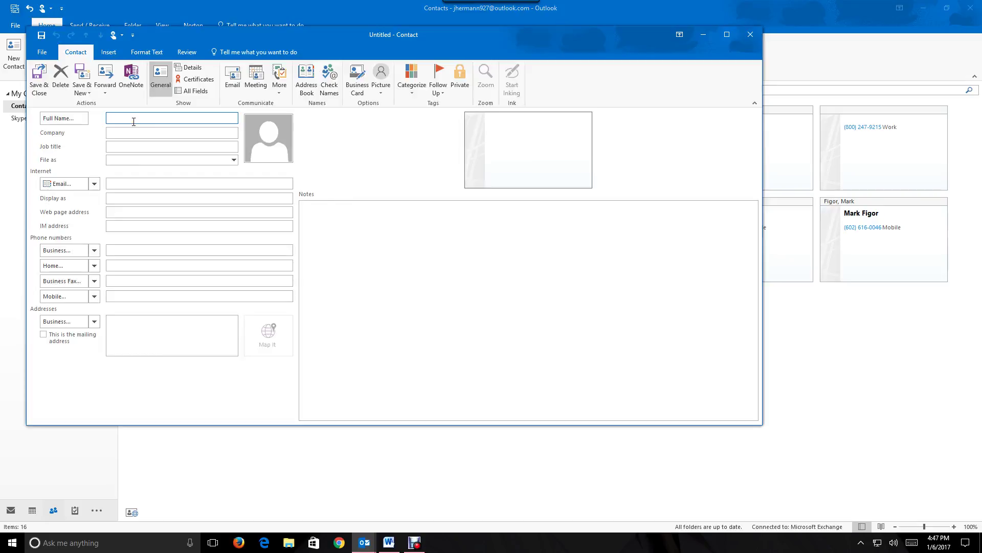
{"action": "left_click", "coordinate": [111, 133]}
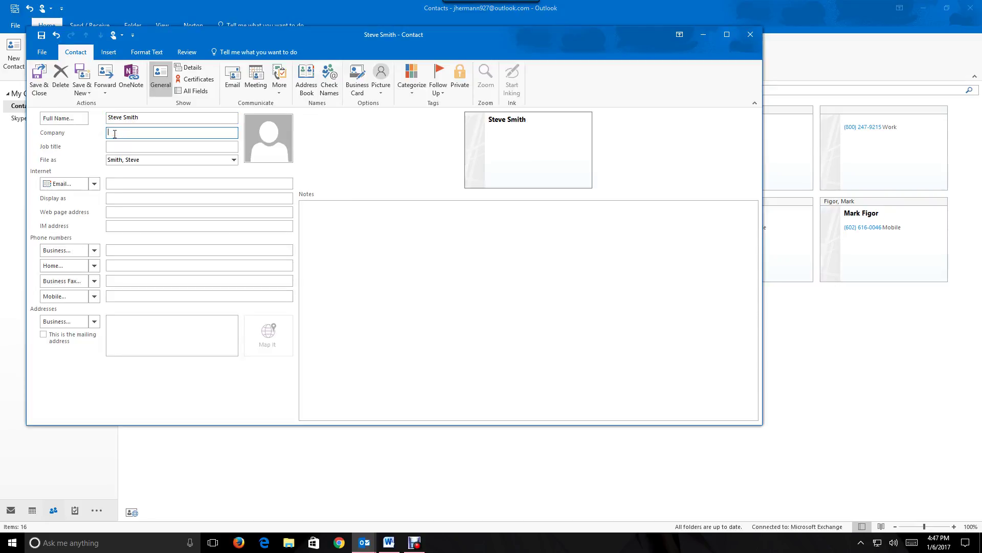
{"action": "type", "text": "ic"}
{"action": "type", "text": " Ca"}
{"action": "type", "text": "rs"}
{"action": "left_click", "coordinate": [117, 148]}
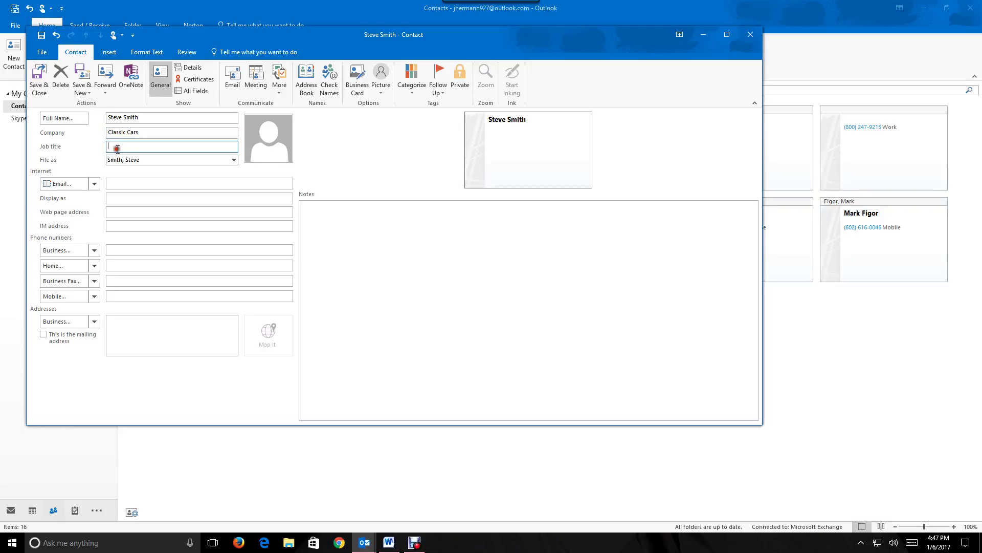
{"action": "type", "text": "uyer"}
{"action": "left_click", "coordinate": [124, 184]}
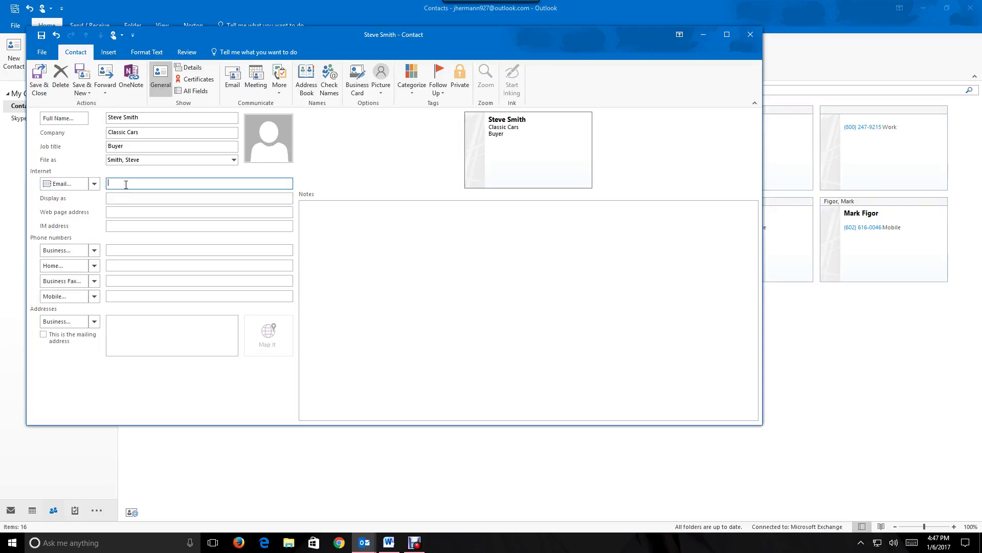
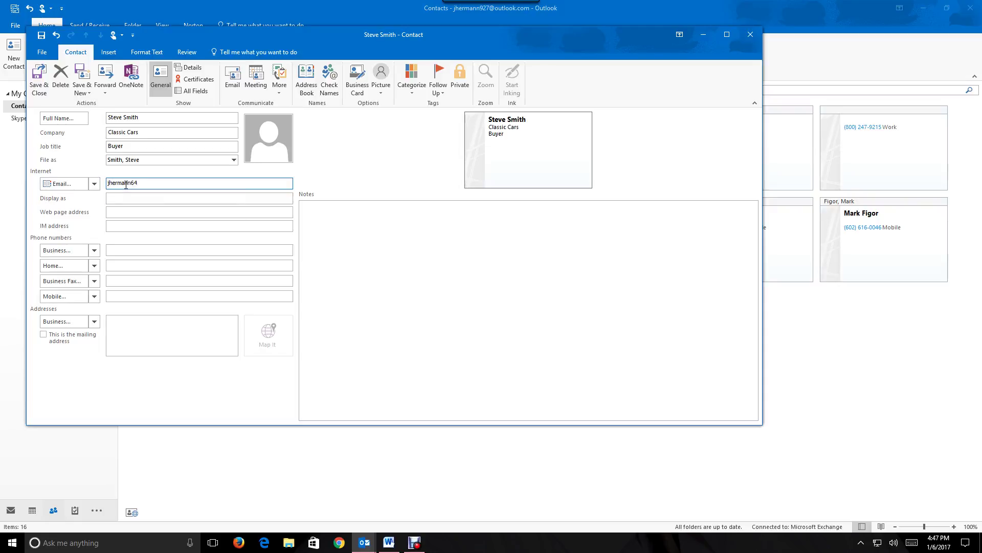
{"action": "left_click", "coordinate": [123, 250]}
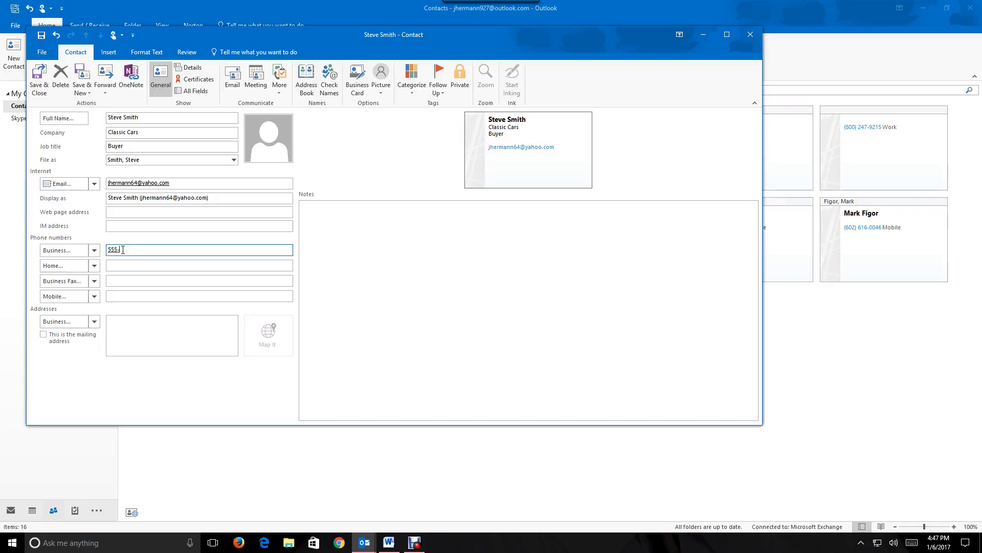
{"action": "type", "text": "555-"}
{"action": "type", "text": "555-5555"}
{"action": "left_click", "coordinate": [159, 133]}
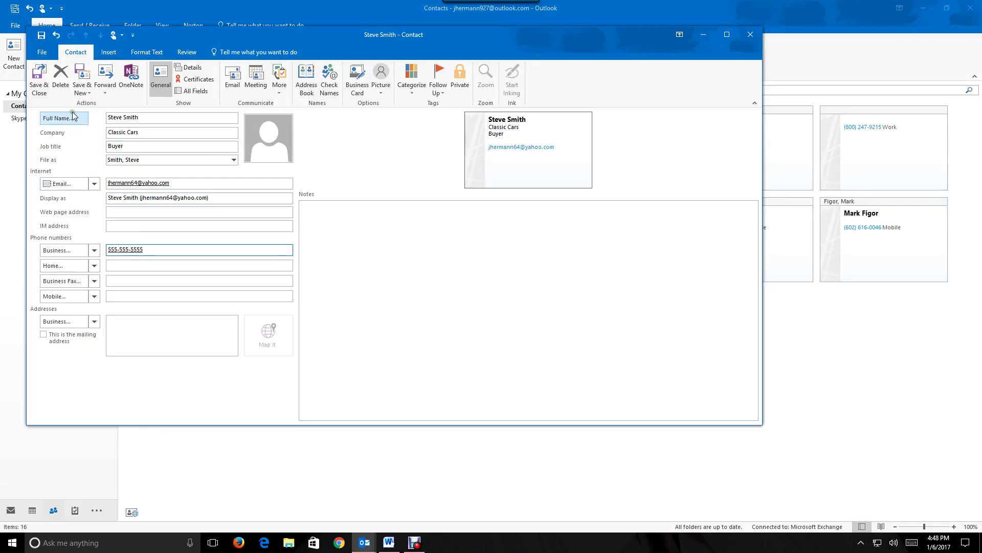
{"action": "left_click", "coordinate": [40, 79]}
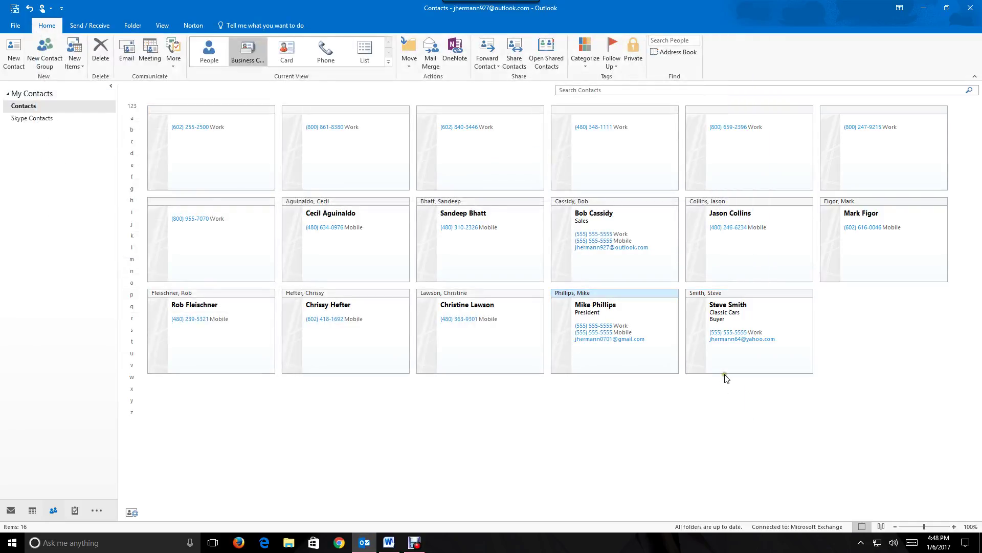
Step: Select the saved Classic Cars contact and start an untitled contact group
{"action": "left_click", "coordinate": [726, 377]}
{"action": "left_click", "coordinate": [44, 53]}
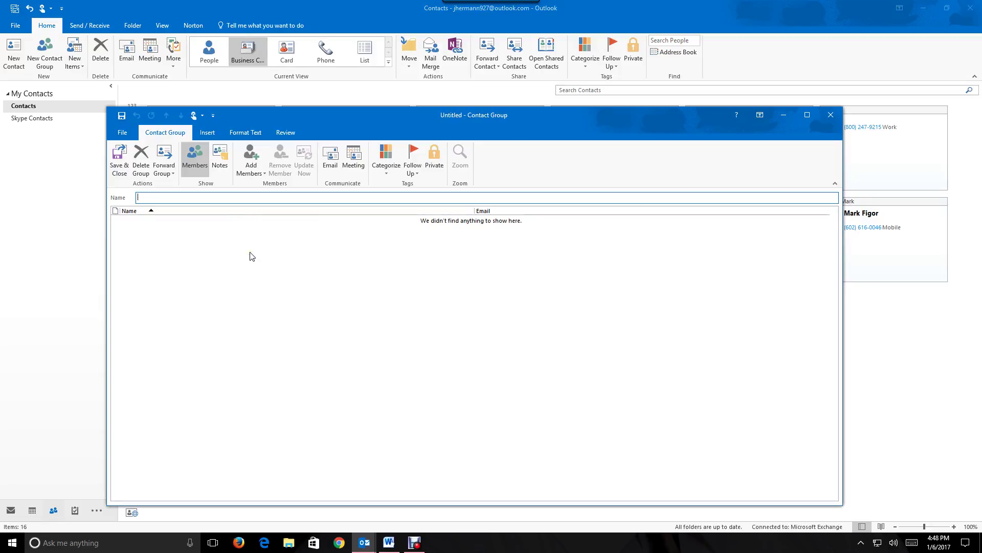
{"action": "left_click", "coordinate": [251, 164]}
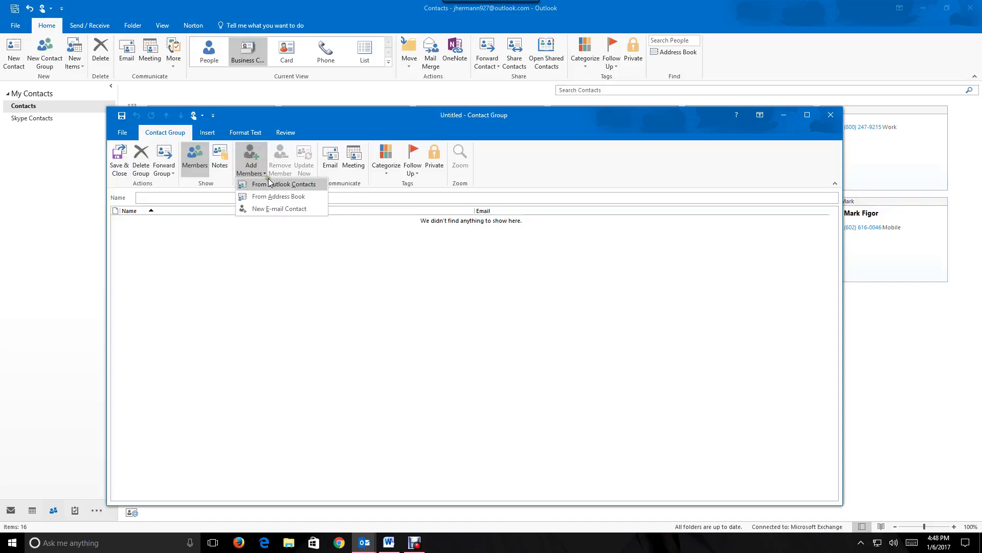
{"action": "left_click", "coordinate": [283, 184]}
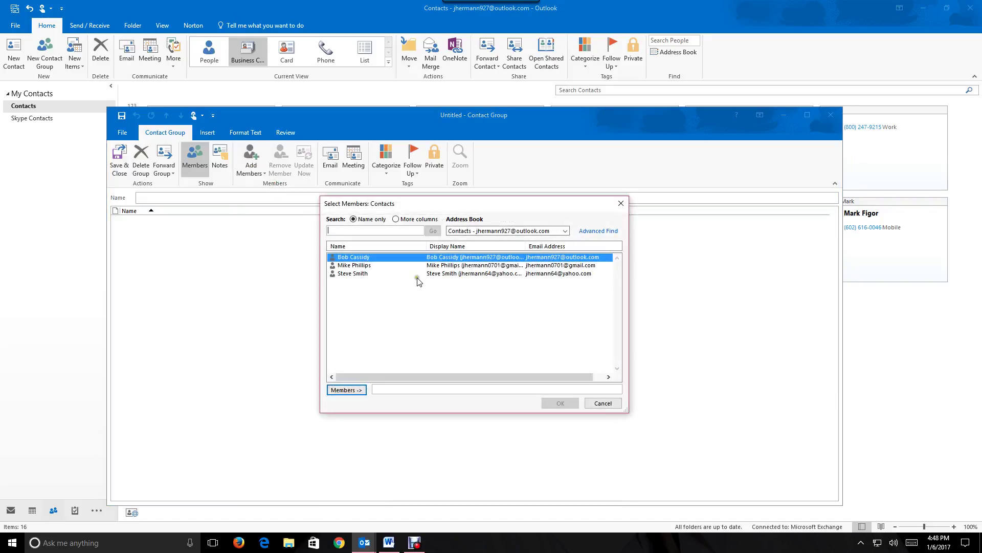
{"action": "double_click", "coordinate": [452, 260]}
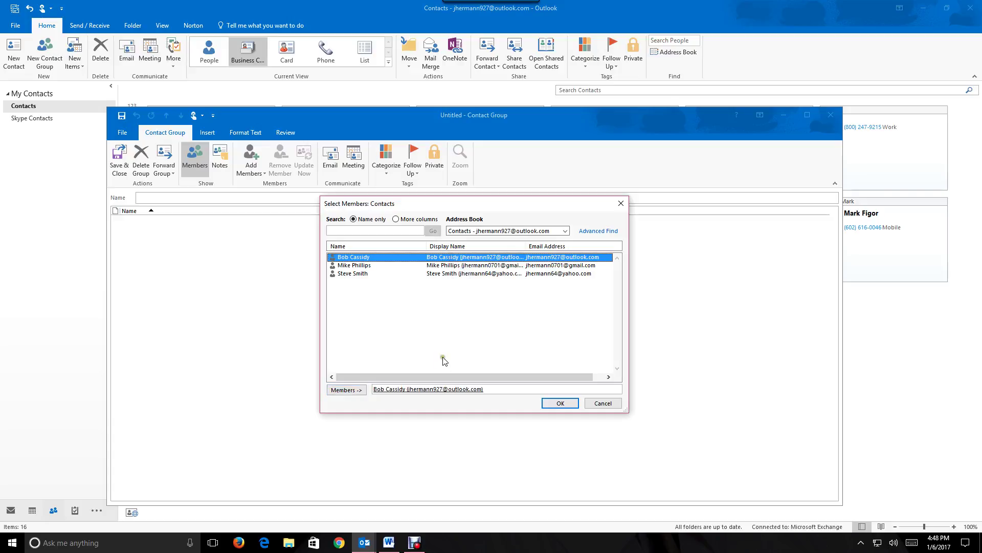
{"action": "left_click", "coordinate": [560, 403]}
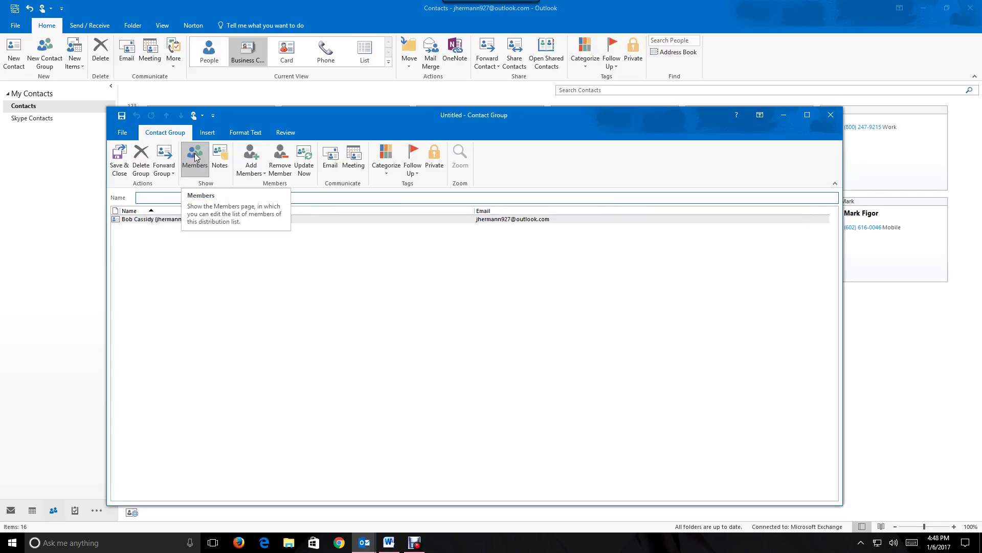
{"action": "left_click", "coordinate": [251, 170]}
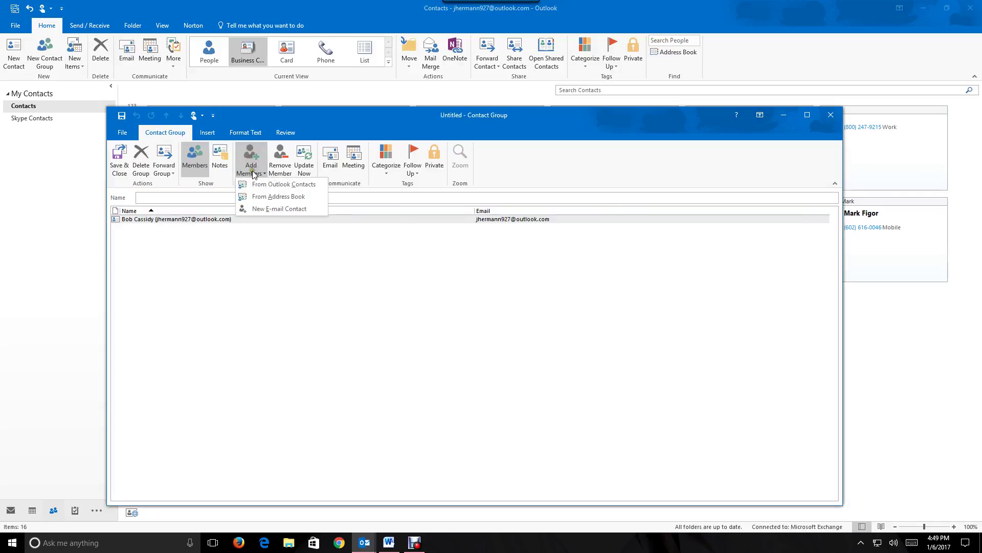
{"action": "left_click", "coordinate": [278, 184]}
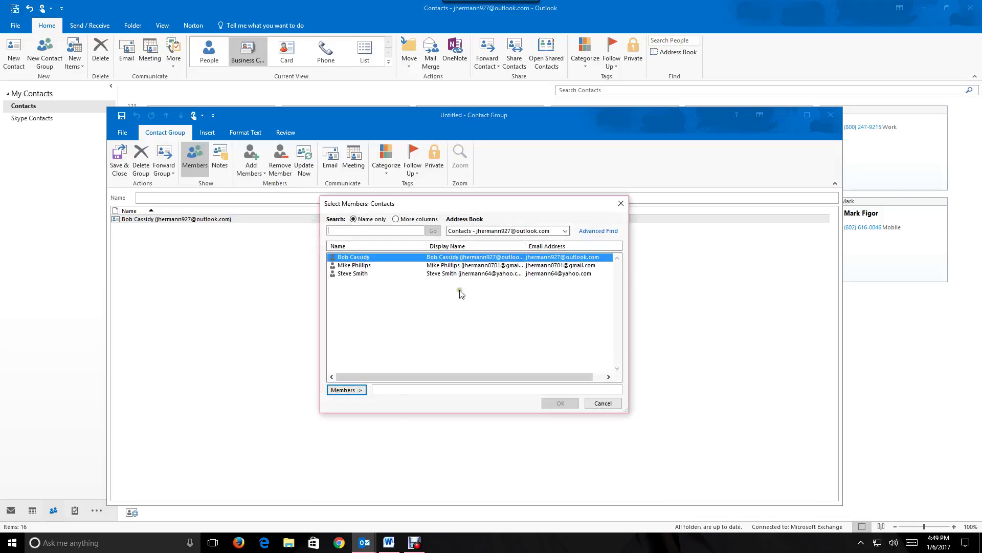
{"action": "left_click", "coordinate": [463, 265]}
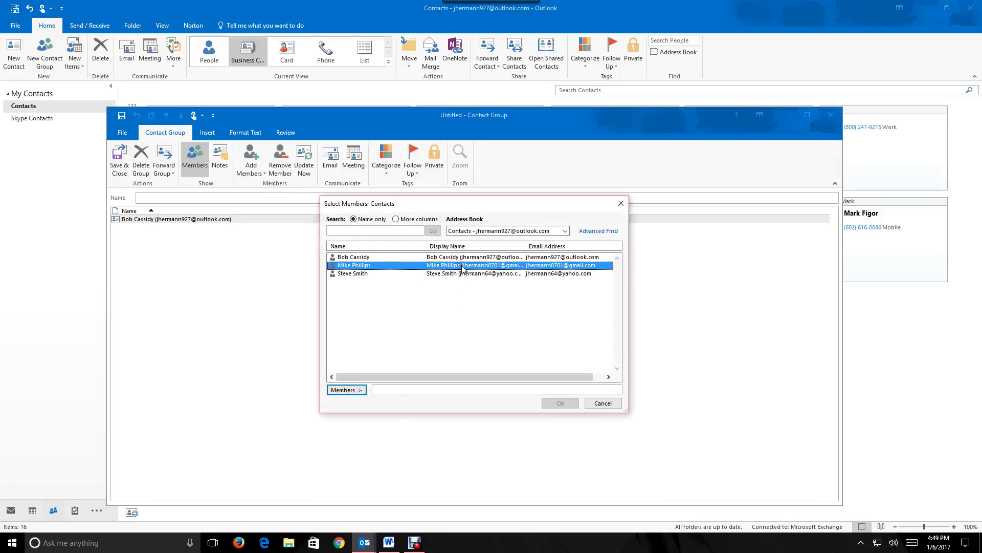
{"action": "double_click", "coordinate": [463, 265]}
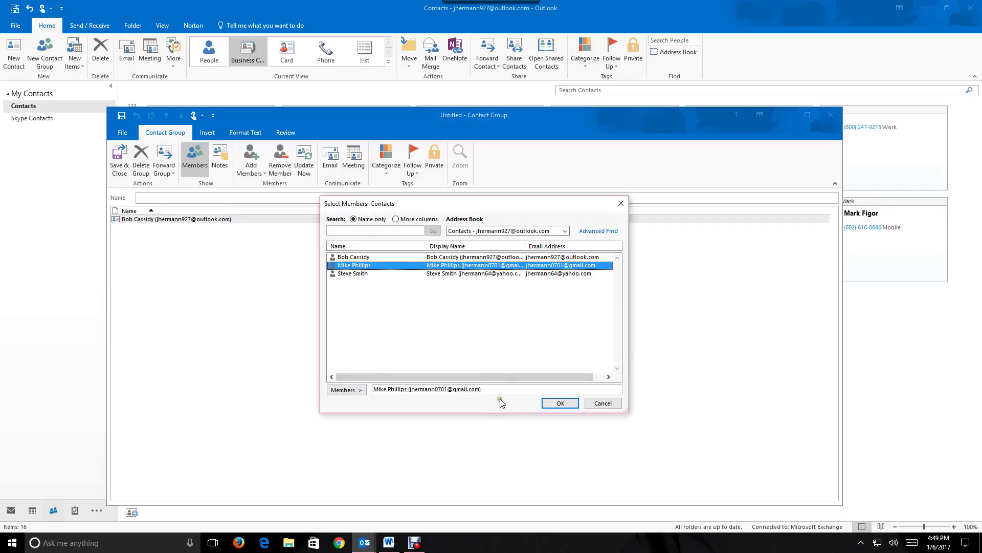
{"action": "left_click", "coordinate": [554, 404]}
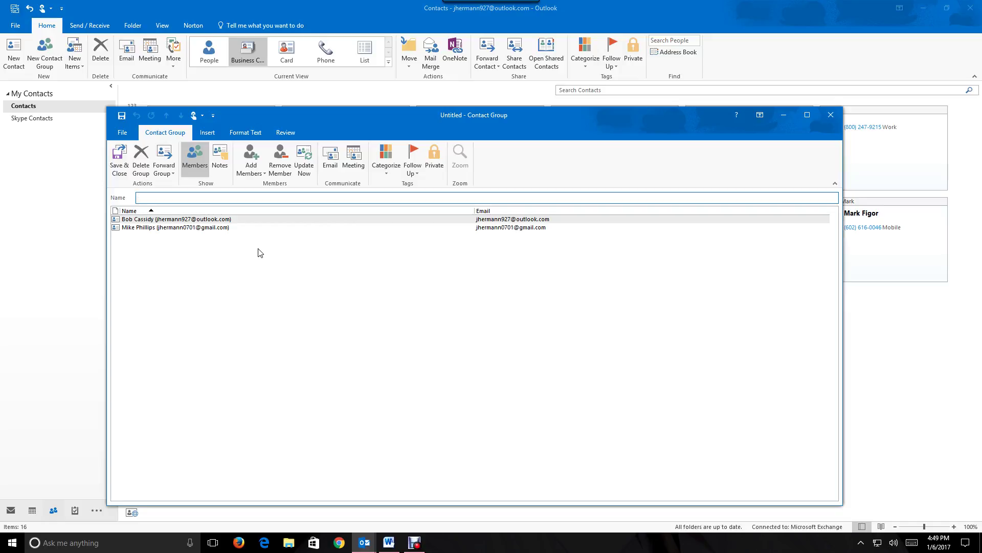
{"action": "type", "text": "De"}
{"action": "type", "text": "partment "}
{"action": "type", "text": "E"}
{"action": "type", "text": "mploy"}
{"action": "type", "text": "ee "}
{"action": "type", "text": "M"}
{"action": "type", "text": "an"}
Step: Save and close the two-member Department Employee Managers group
{"action": "left_click", "coordinate": [120, 164]}
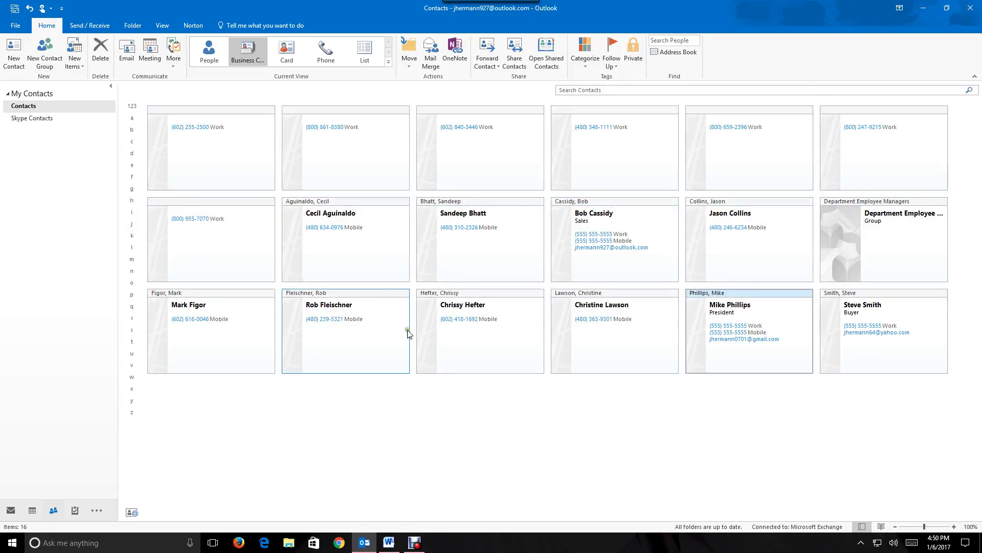
{"action": "left_click", "coordinate": [887, 254]}
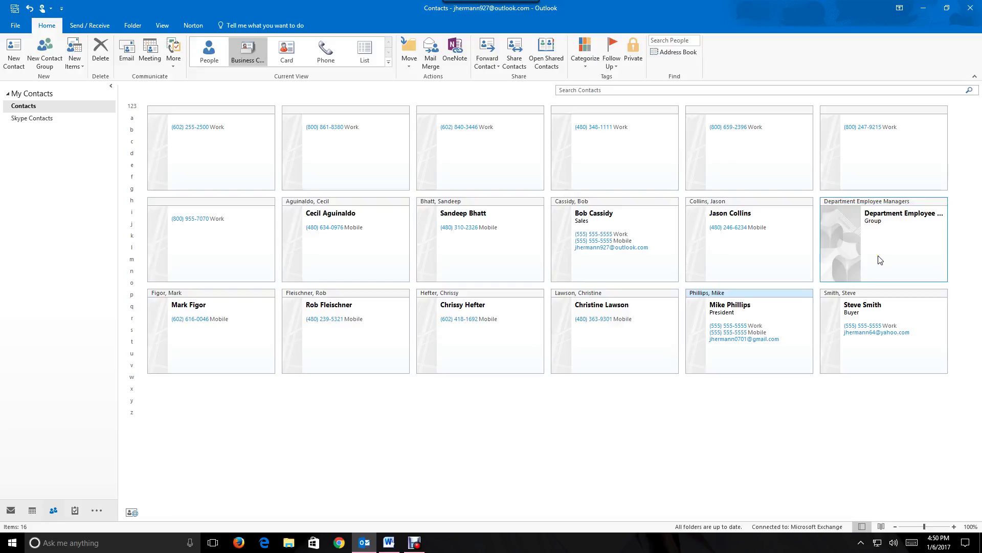
{"action": "left_click", "coordinate": [880, 258]}
{"action": "left_click", "coordinate": [94, 201]}
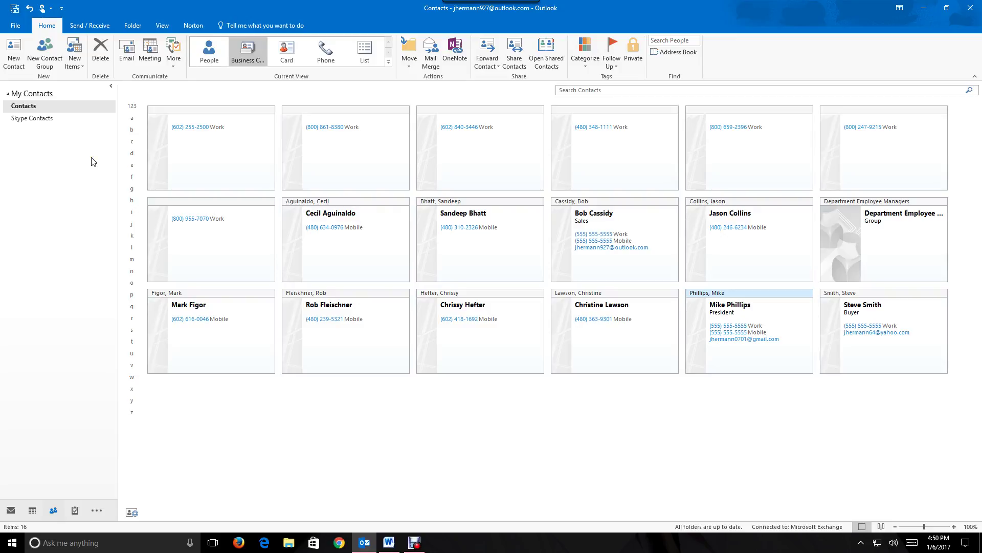
{"action": "left_click", "coordinate": [490, 54]}
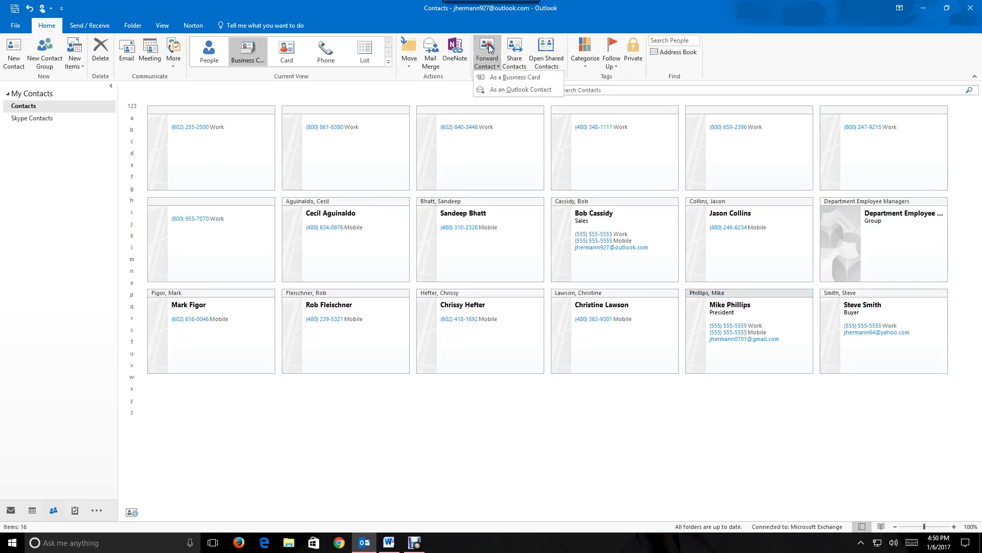
{"action": "left_click", "coordinate": [517, 78]}
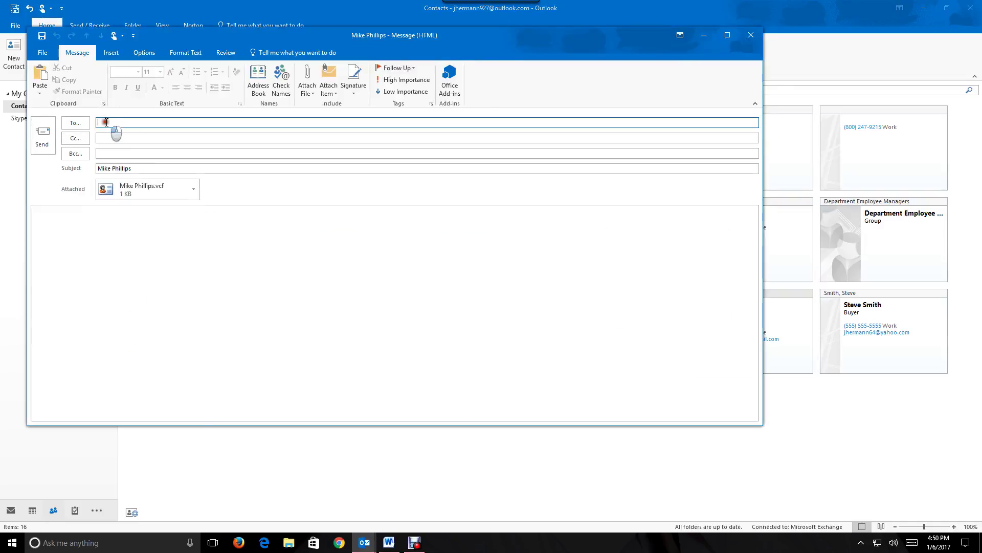
{"action": "type", "text": "Bob"}
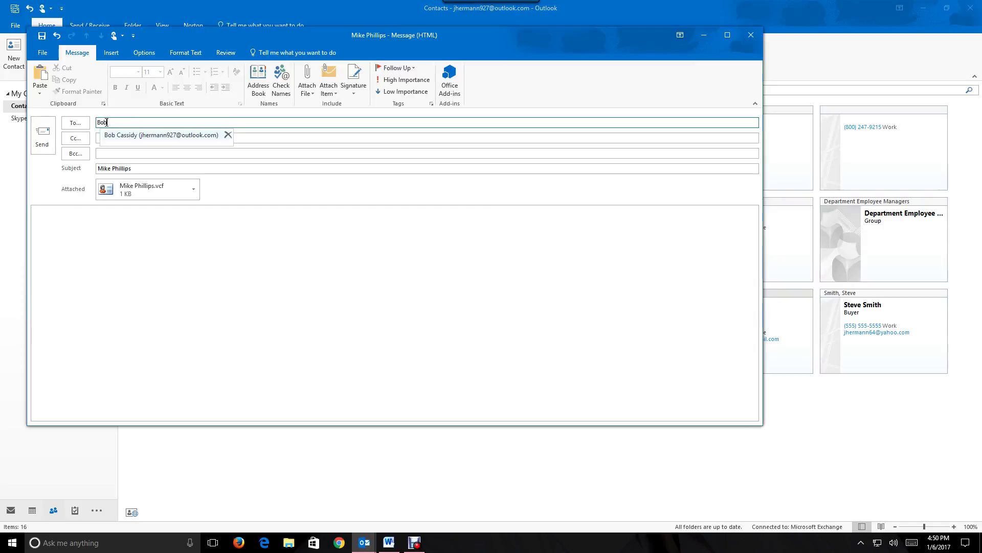
{"action": "left_click", "coordinate": [119, 135]}
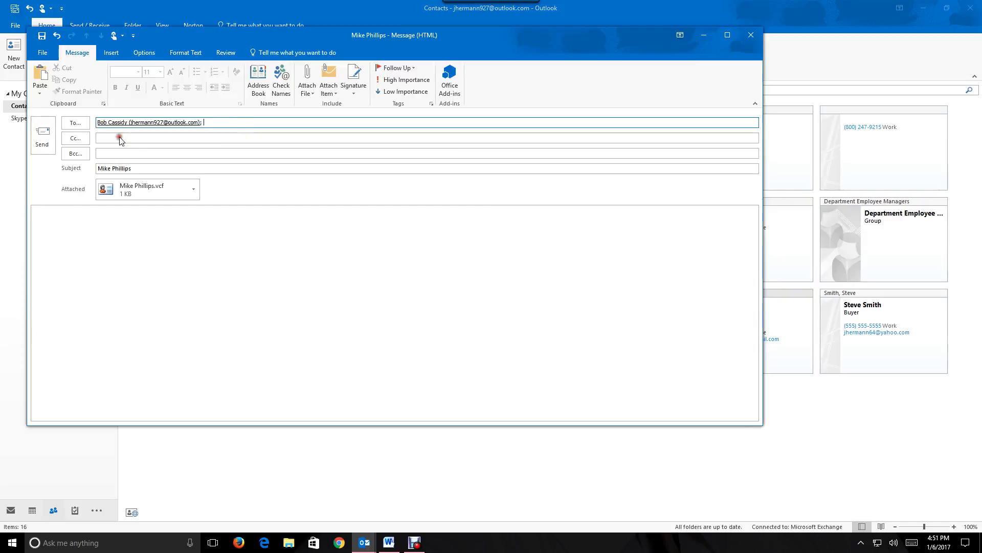
{"action": "left_click", "coordinate": [163, 137]}
{"action": "left_click", "coordinate": [116, 152]}
{"action": "left_click", "coordinate": [140, 168]}
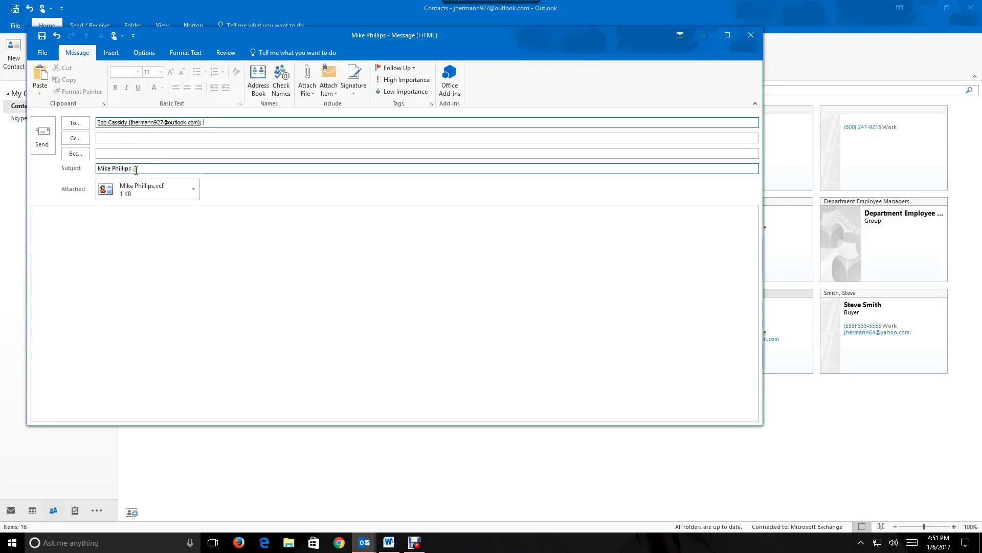
{"action": "left_click", "coordinate": [149, 192]}
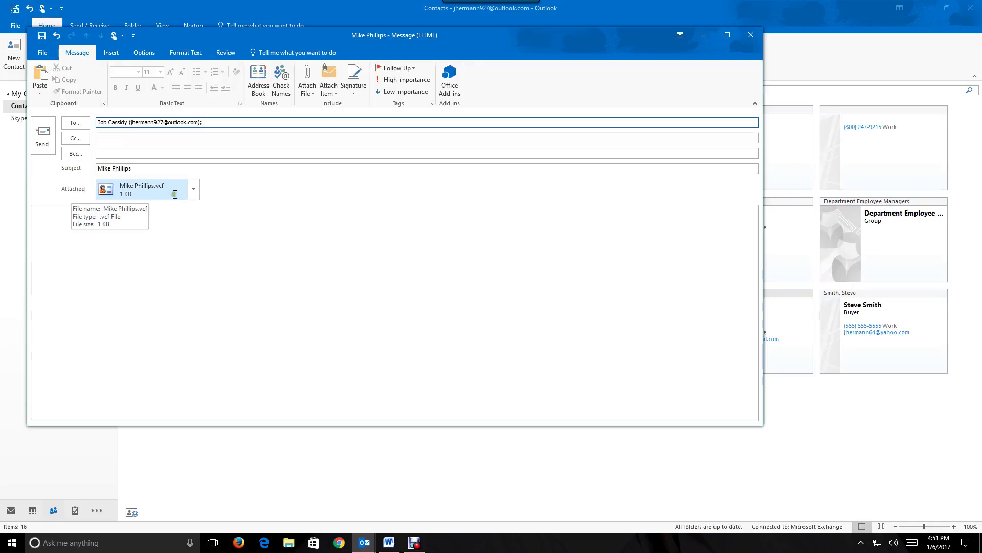
Step: Show the business card in the message body with a blank line below it
{"action": "left_click", "coordinate": [100, 242]}
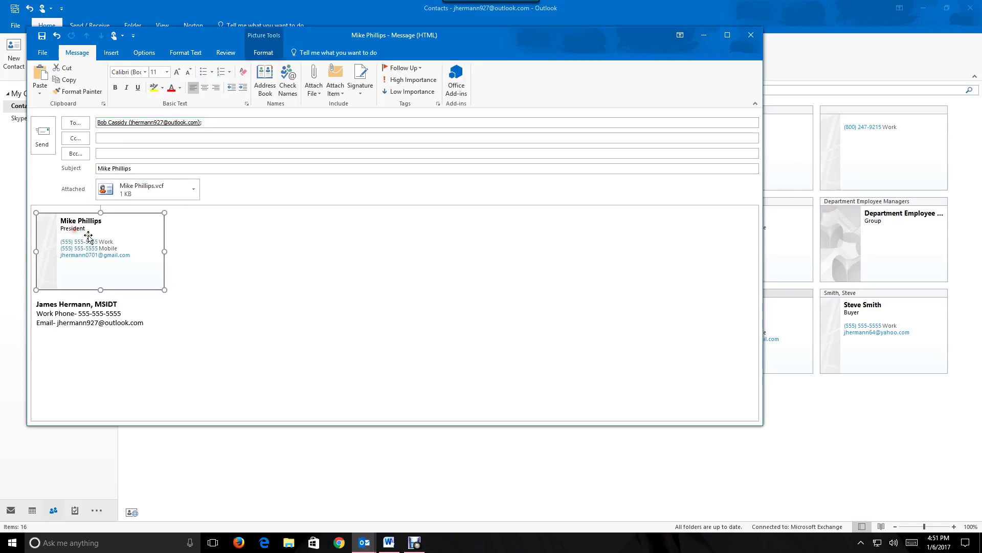
{"action": "left_click", "coordinate": [217, 254]}
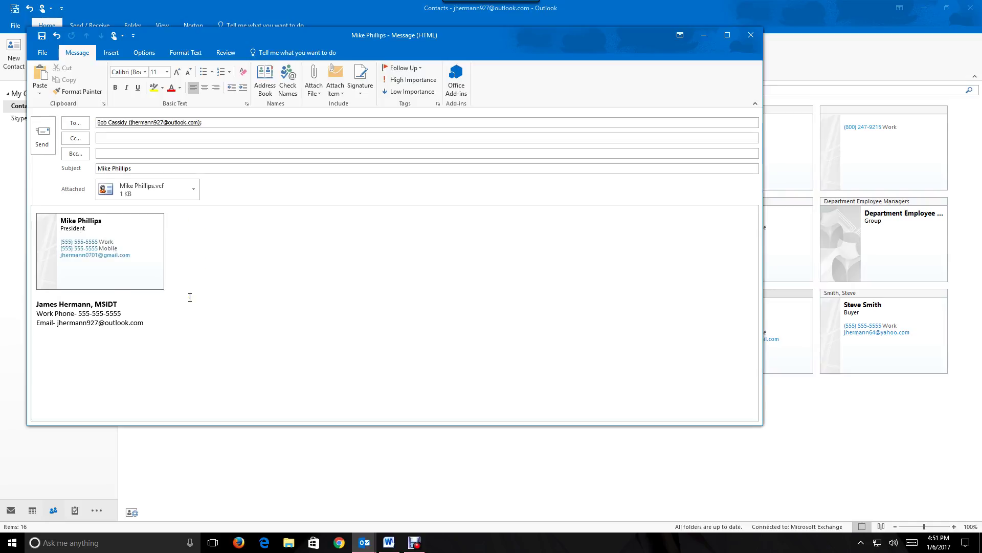
{"action": "key", "text": "Return"}
{"action": "key", "text": "Return"}
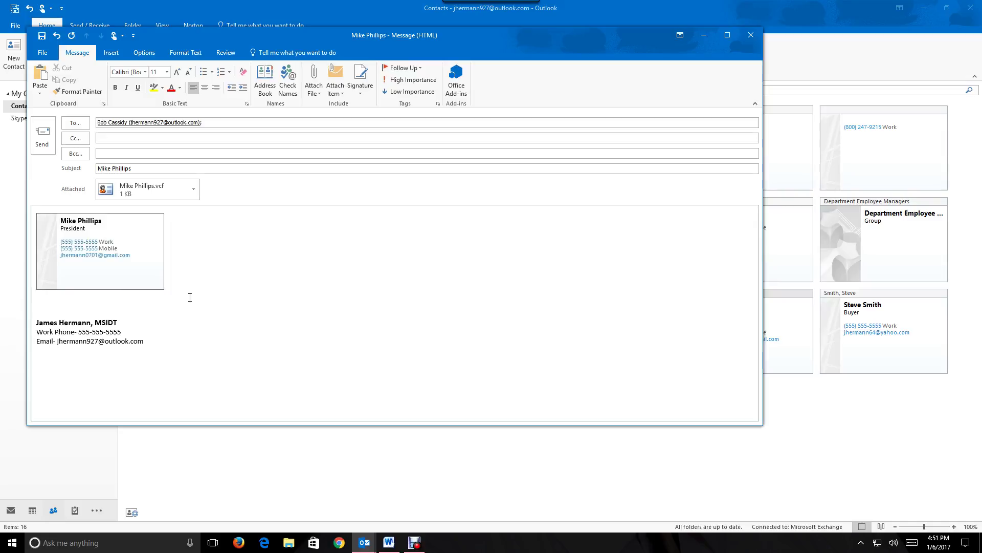
{"action": "type", "text": "See ca"}
{"action": "type", "text": "rd f"}
{"action": "type", "text": "or "}
{"action": "type", "text": "propos"}
{"action": "type", "text": "al"}
{"action": "left_click", "coordinate": [44, 137]}
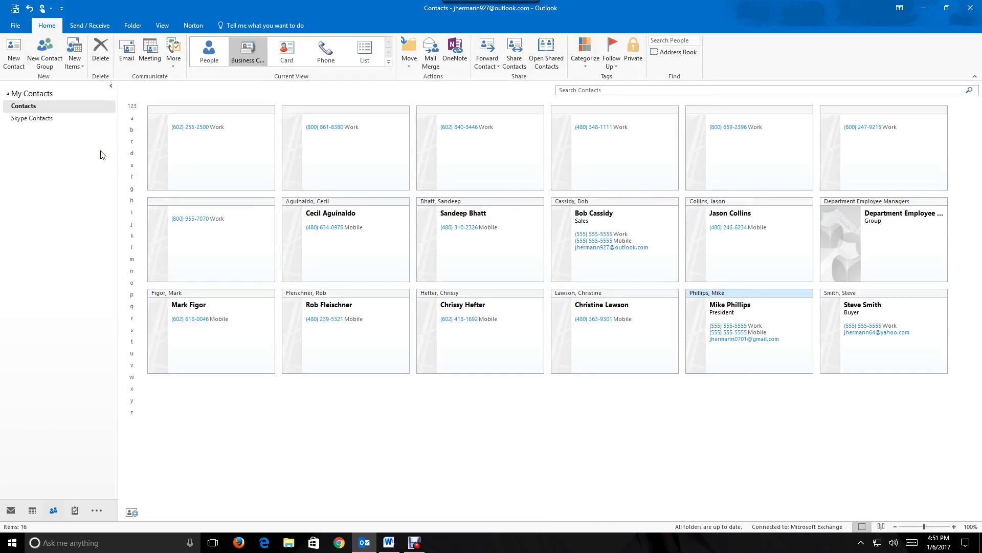
{"action": "left_click", "coordinate": [100, 154]}
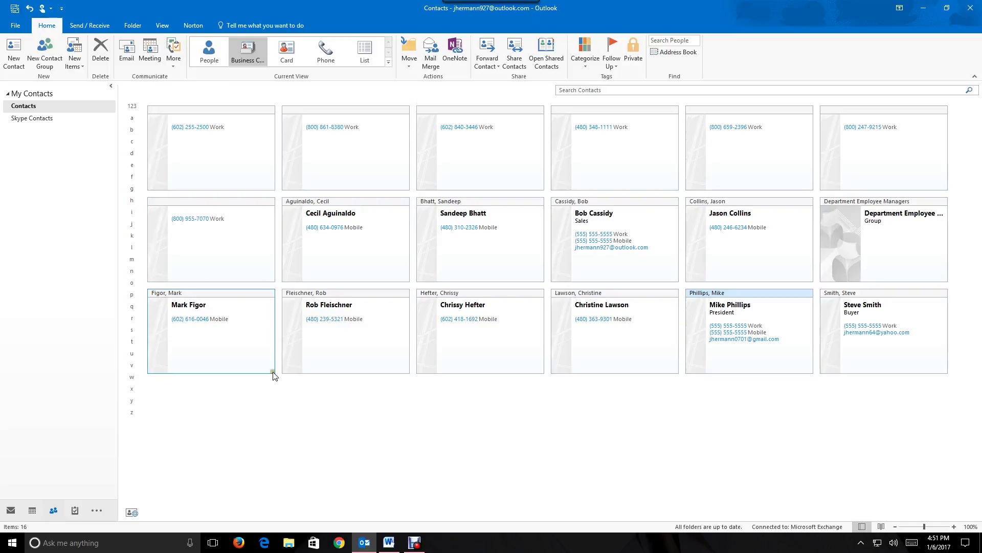